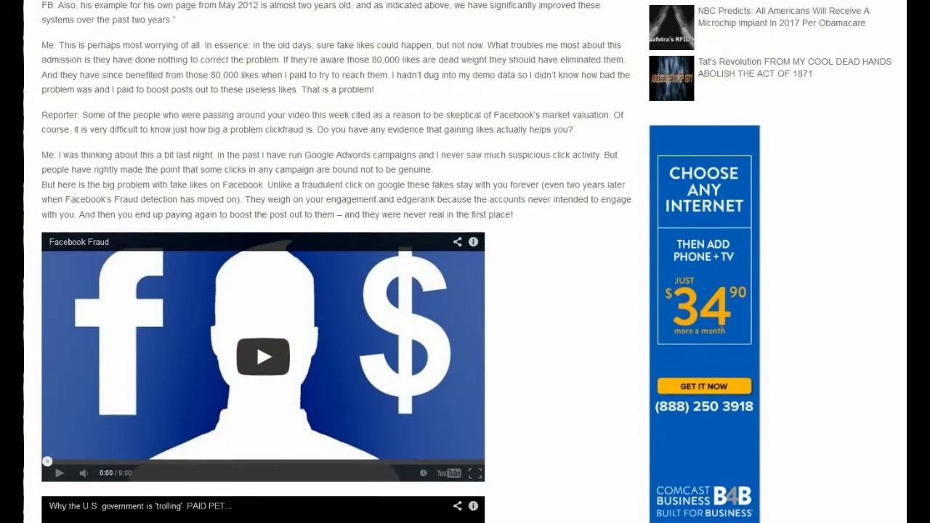
{"action": "scroll", "coordinate": [465, 262], "scroll_direction": "down", "scroll_amount": 3}
{"action": "scroll", "coordinate": [465, 262], "scroll_direction": "down", "scroll_amount": 1}
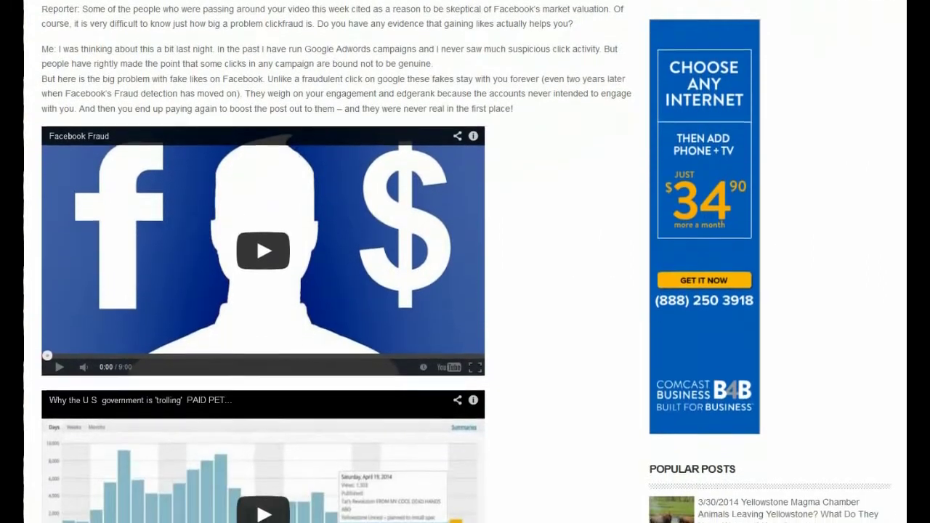
{"action": "scroll", "coordinate": [465, 262], "scroll_direction": "down", "scroll_amount": 1}
{"action": "scroll", "coordinate": [465, 262], "scroll_direction": "down", "scroll_amount": 1}
{"action": "scroll", "coordinate": [466, 262], "scroll_direction": "down", "scroll_amount": 1}
{"action": "scroll", "coordinate": [465, 262], "scroll_direction": "down", "scroll_amount": 1}
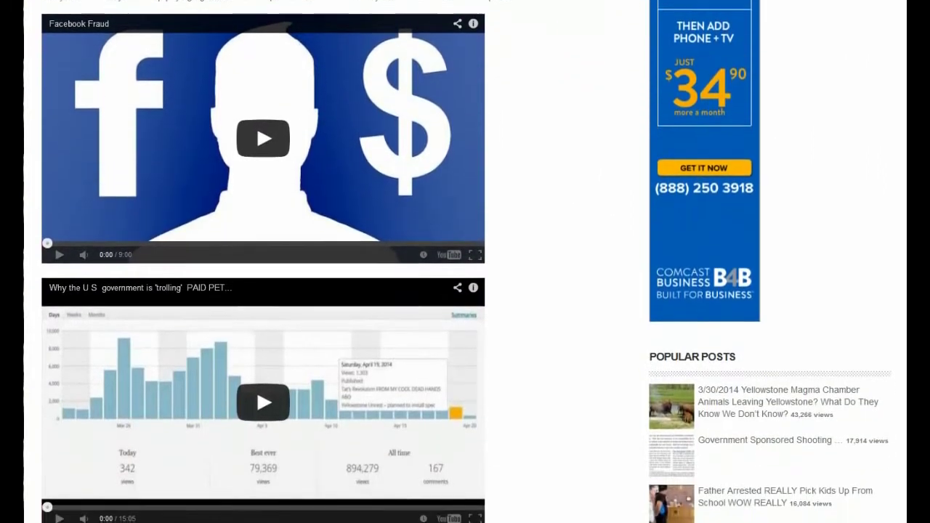
{"action": "scroll", "coordinate": [465, 262], "scroll_direction": "down", "scroll_amount": 1}
{"action": "scroll", "coordinate": [465, 261], "scroll_direction": "down", "scroll_amount": 1}
{"action": "scroll", "coordinate": [466, 262], "scroll_direction": "down", "scroll_amount": 1}
{"action": "scroll", "coordinate": [466, 262], "scroll_direction": "down", "scroll_amount": 1}
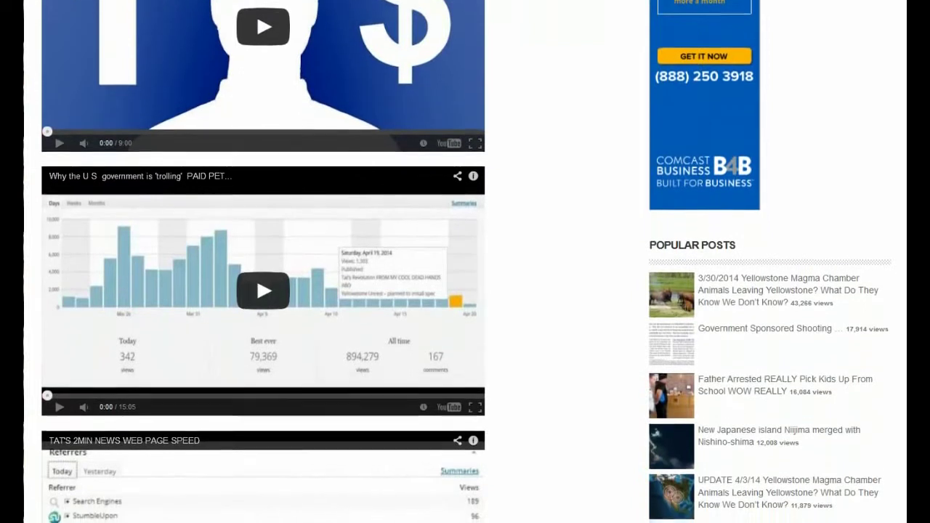
{"action": "scroll", "coordinate": [466, 262], "scroll_direction": "down", "scroll_amount": 1}
{"action": "scroll", "coordinate": [465, 261], "scroll_direction": "down", "scroll_amount": 1}
{"action": "scroll", "coordinate": [465, 262], "scroll_direction": "down", "scroll_amount": 1}
{"action": "scroll", "coordinate": [466, 262], "scroll_direction": "down", "scroll_amount": 1}
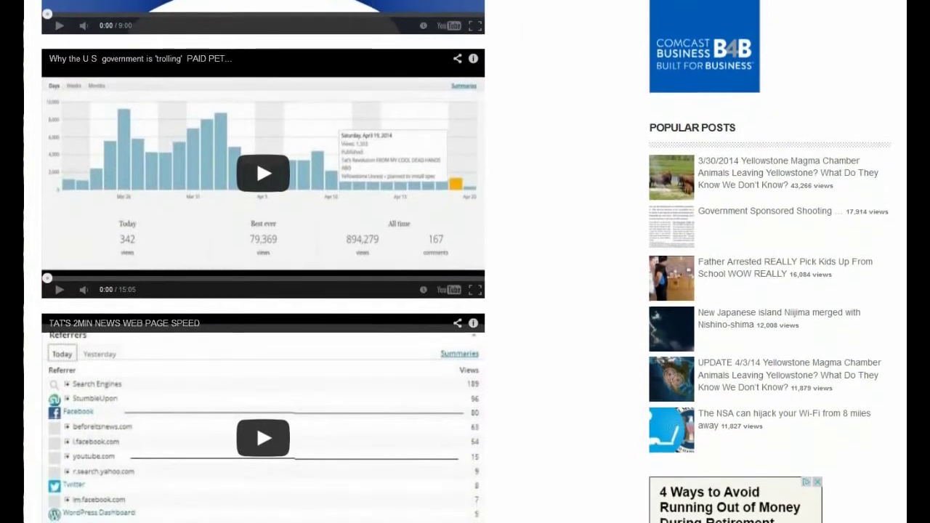
{"action": "scroll", "coordinate": [465, 262], "scroll_direction": "down", "scroll_amount": 1}
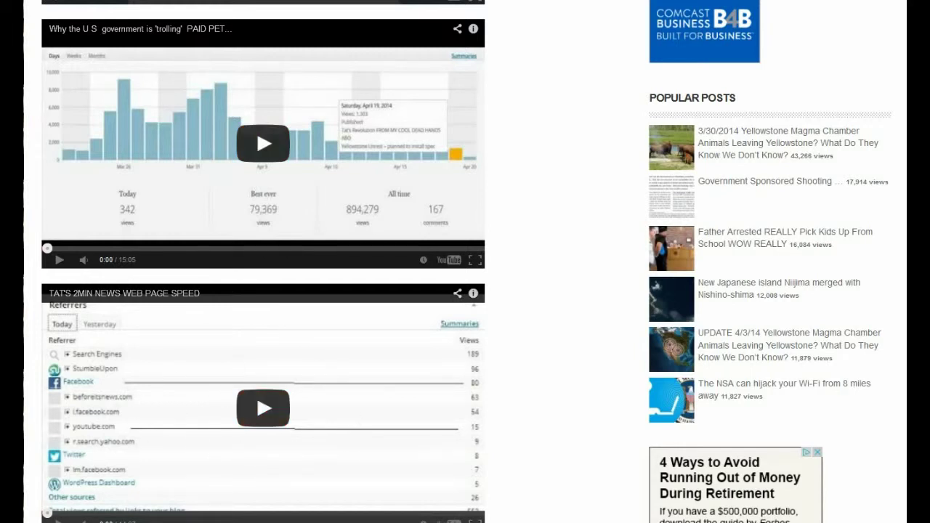
{"action": "scroll", "coordinate": [465, 261], "scroll_direction": "down", "scroll_amount": 4}
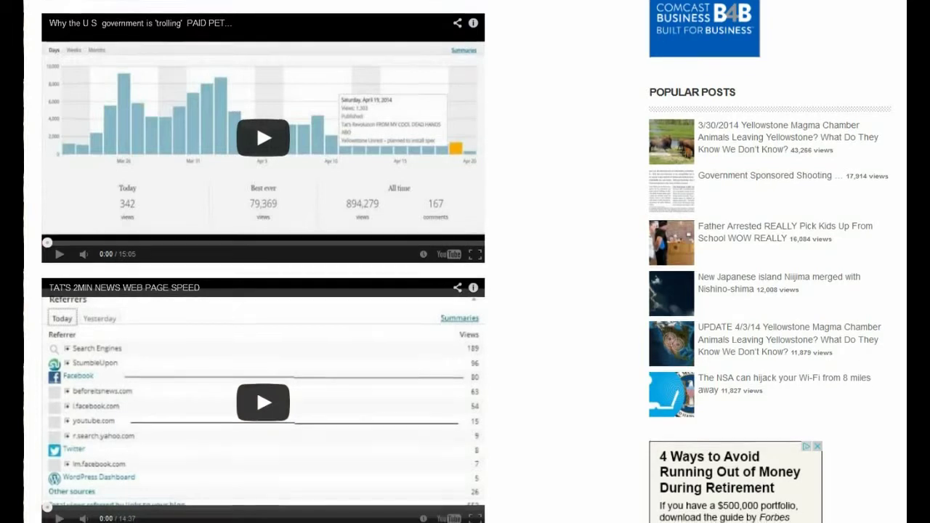
{"action": "scroll", "coordinate": [466, 262], "scroll_direction": "down", "scroll_amount": 2}
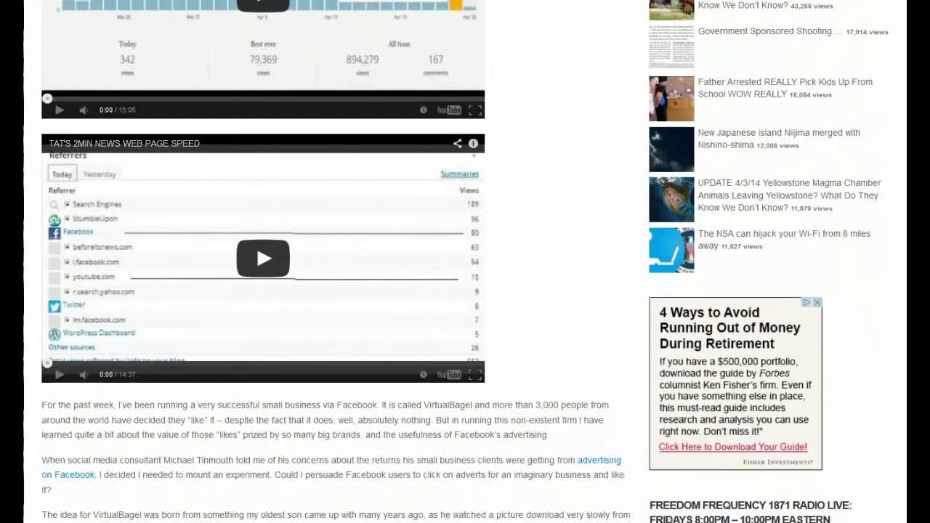
{"action": "scroll", "coordinate": [465, 262], "scroll_direction": "down", "scroll_amount": 2}
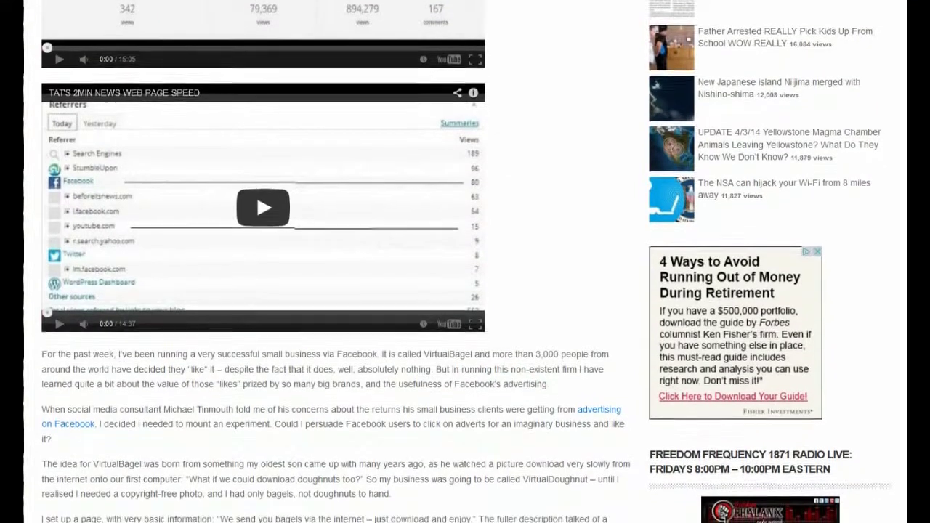
{"action": "scroll", "coordinate": [465, 262], "scroll_direction": "down", "scroll_amount": 4}
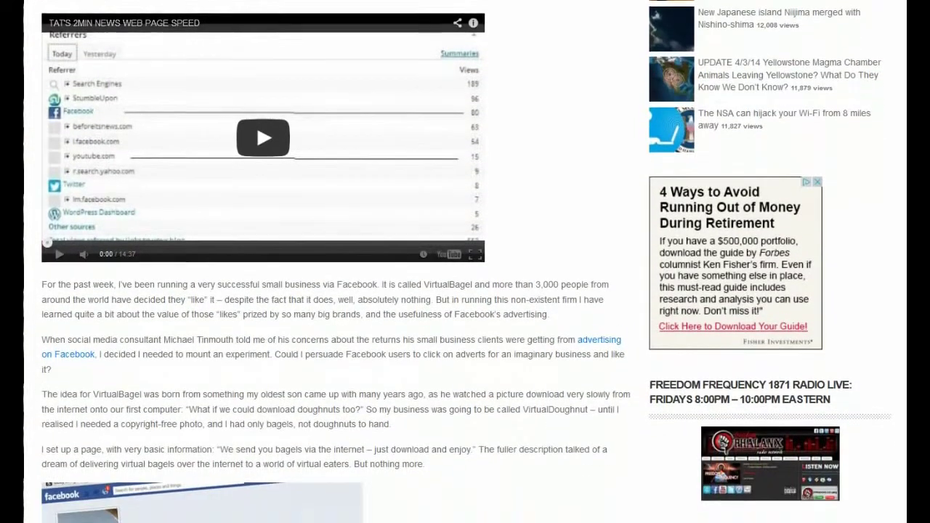
{"action": "scroll", "coordinate": [465, 262], "scroll_direction": "down", "scroll_amount": 4}
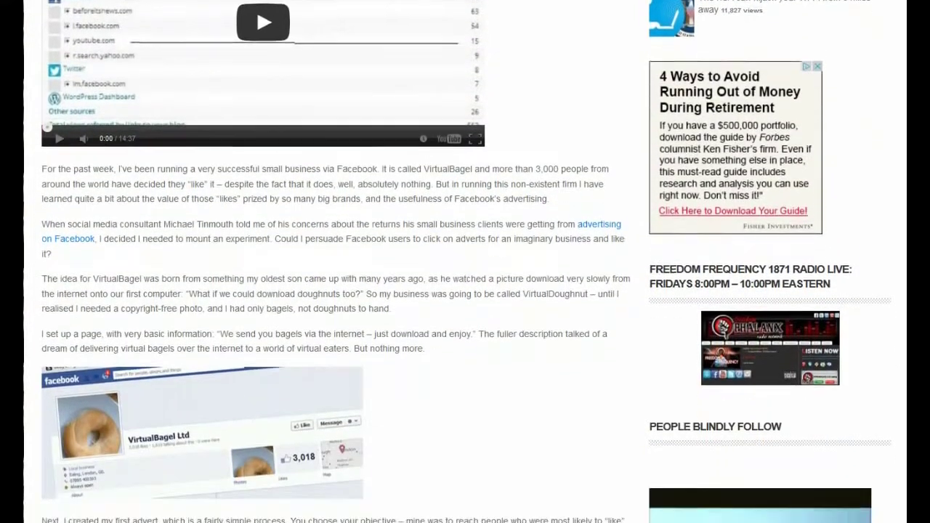
{"action": "scroll", "coordinate": [465, 262], "scroll_direction": "down", "scroll_amount": 4}
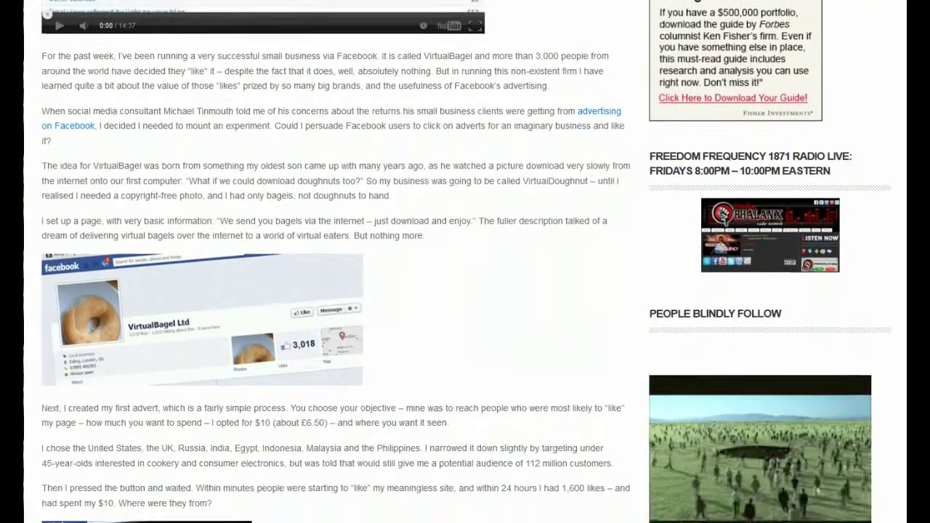
{"action": "scroll", "coordinate": [465, 262], "scroll_direction": "down", "scroll_amount": 4}
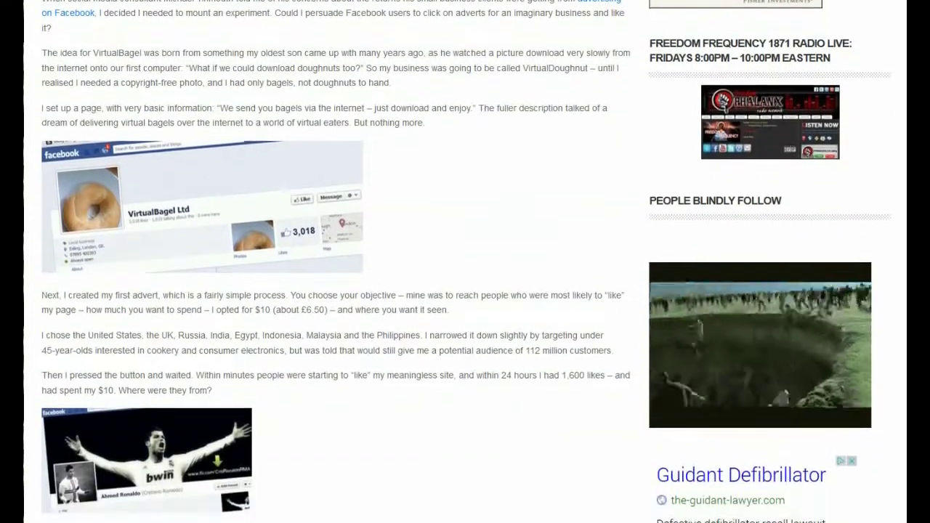
{"action": "scroll", "coordinate": [465, 262], "scroll_direction": "down", "scroll_amount": 4}
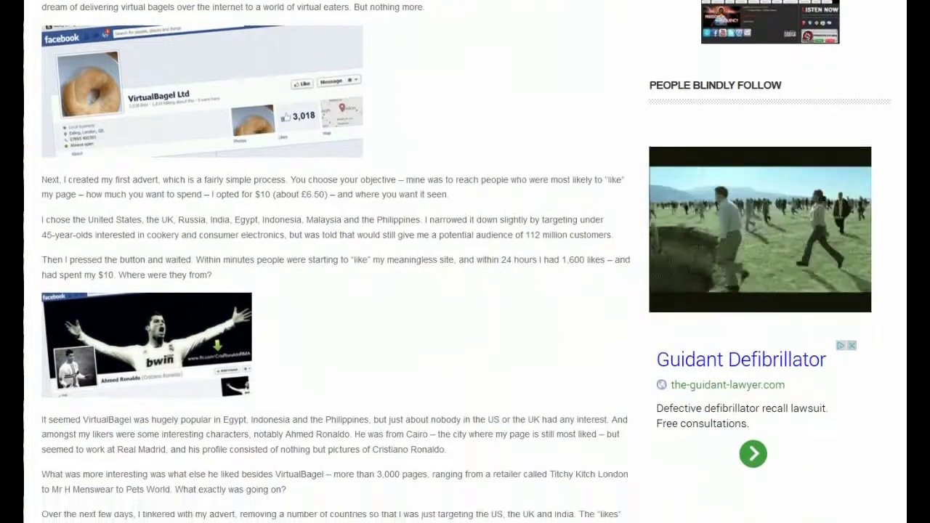
{"action": "scroll", "coordinate": [465, 262], "scroll_direction": "down", "scroll_amount": 4}
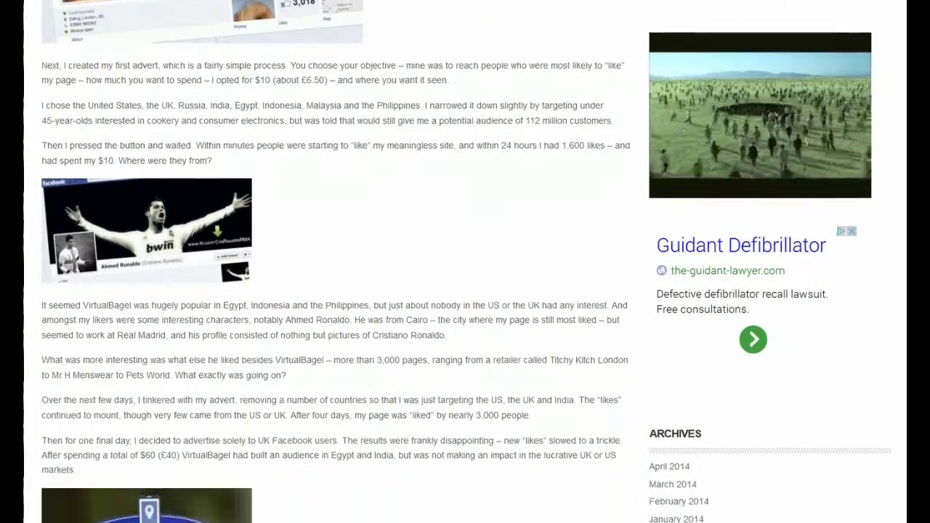
{"action": "scroll", "coordinate": [465, 262], "scroll_direction": "down", "scroll_amount": 4}
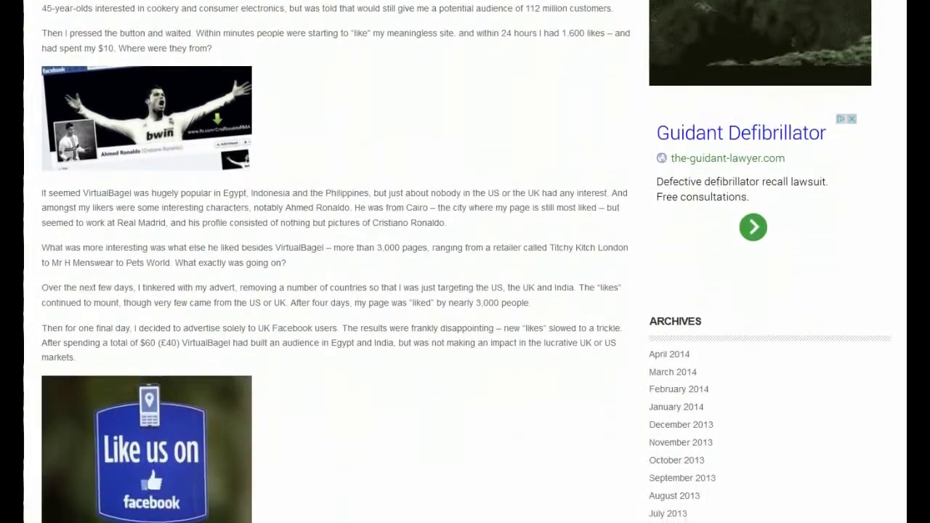
{"action": "scroll", "coordinate": [465, 262], "scroll_direction": "down", "scroll_amount": 4}
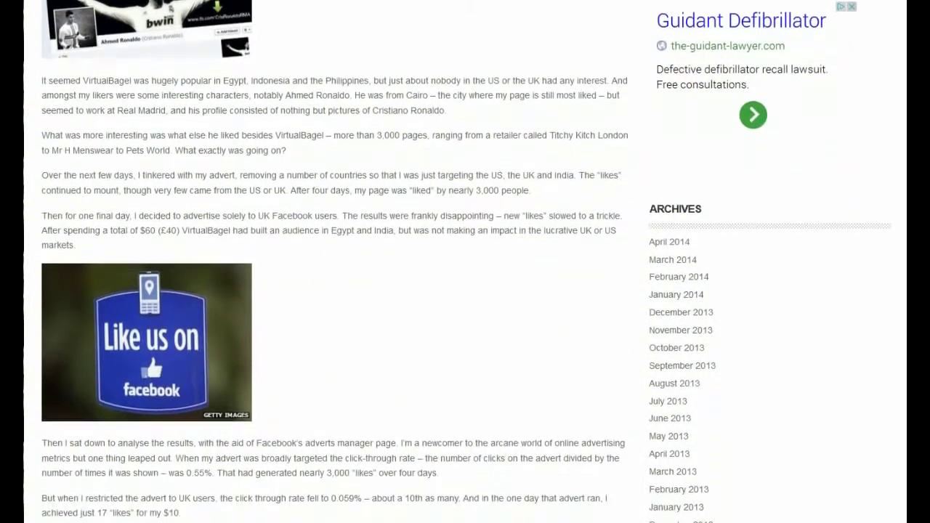
{"action": "scroll", "coordinate": [465, 261], "scroll_direction": "down", "scroll_amount": 1}
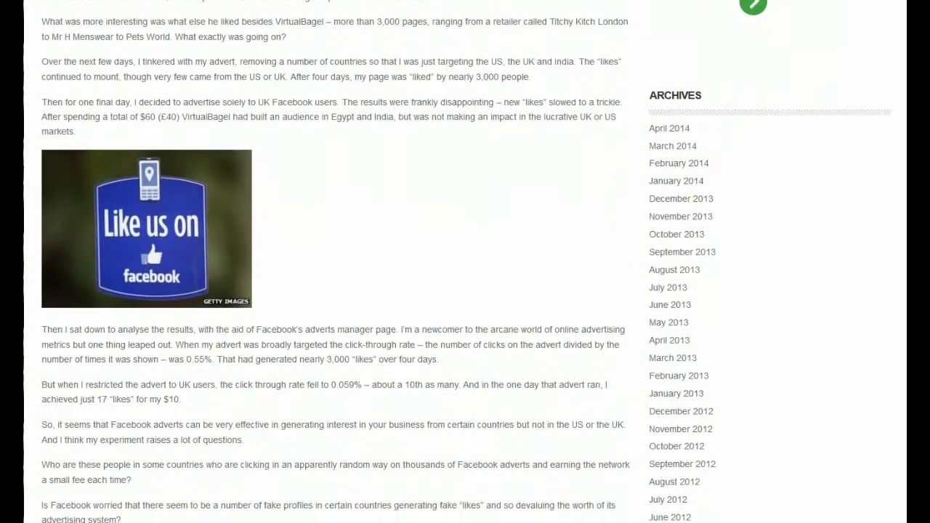
{"action": "scroll", "coordinate": [465, 262], "scroll_direction": "down", "scroll_amount": 4}
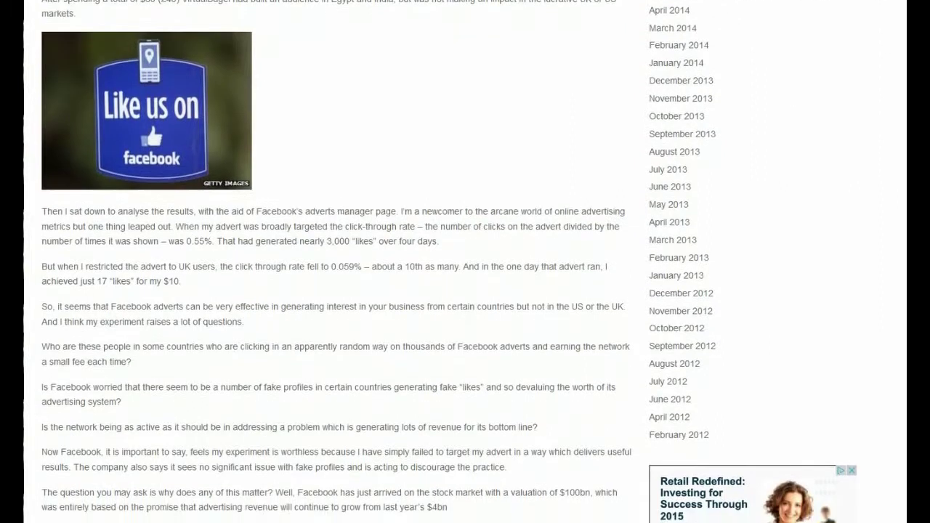
{"action": "scroll", "coordinate": [466, 262], "scroll_direction": "down", "scroll_amount": 4}
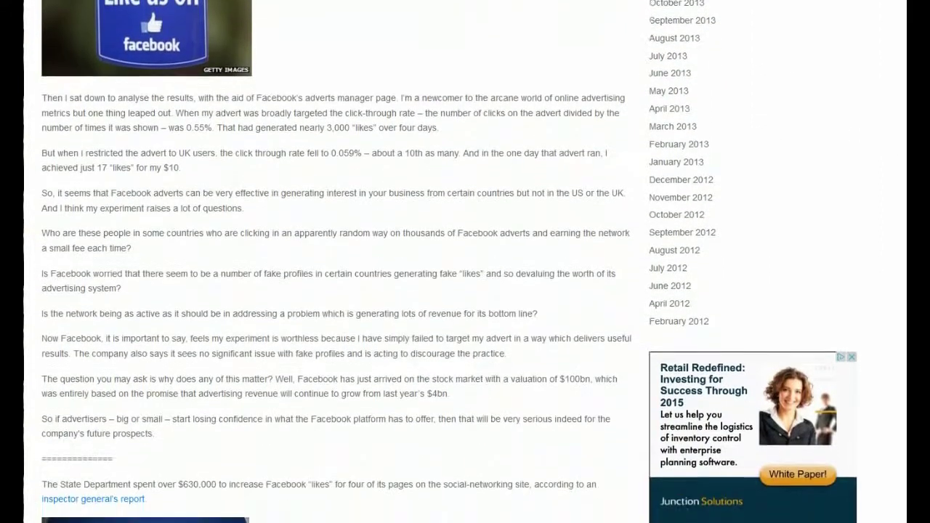
{"action": "scroll", "coordinate": [465, 262], "scroll_direction": "down", "scroll_amount": 4}
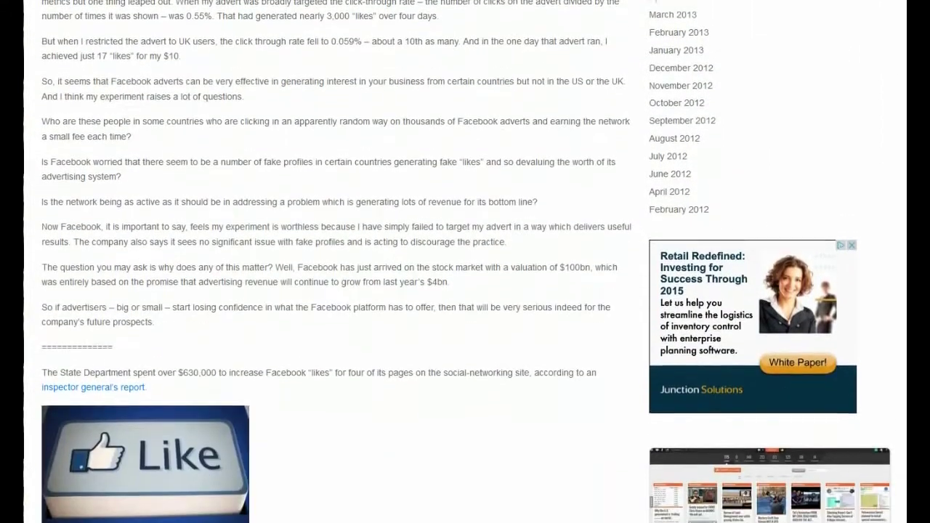
{"action": "scroll", "coordinate": [466, 261], "scroll_direction": "down", "scroll_amount": 4}
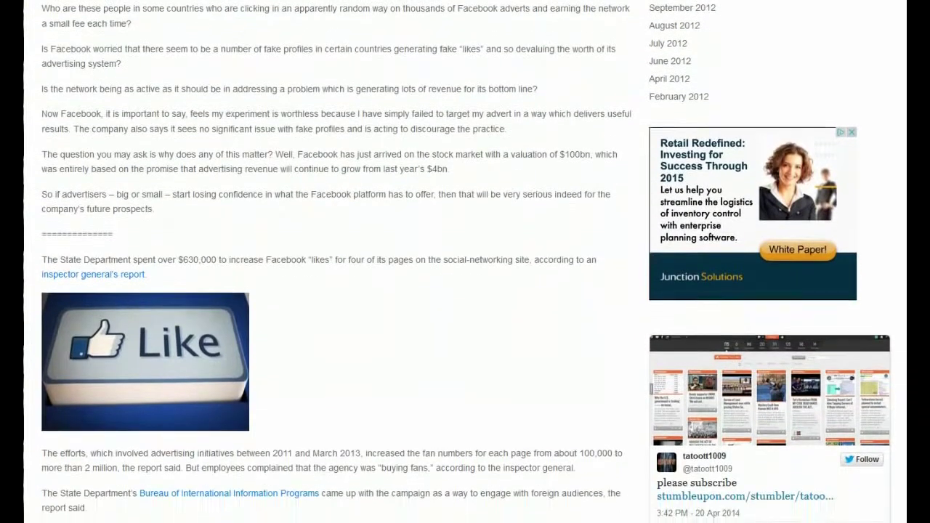
{"action": "scroll", "coordinate": [465, 261], "scroll_direction": "down", "scroll_amount": 4}
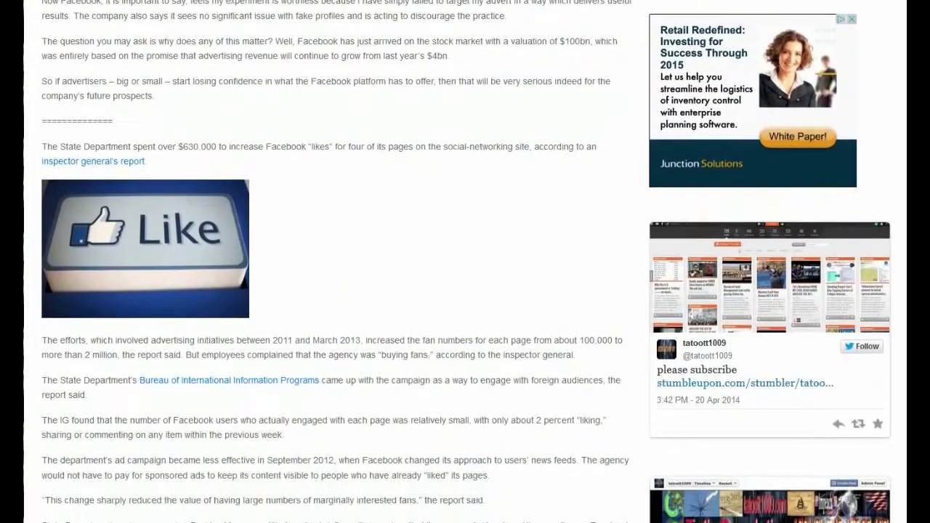
{"action": "scroll", "coordinate": [465, 262], "scroll_direction": "down", "scroll_amount": 4}
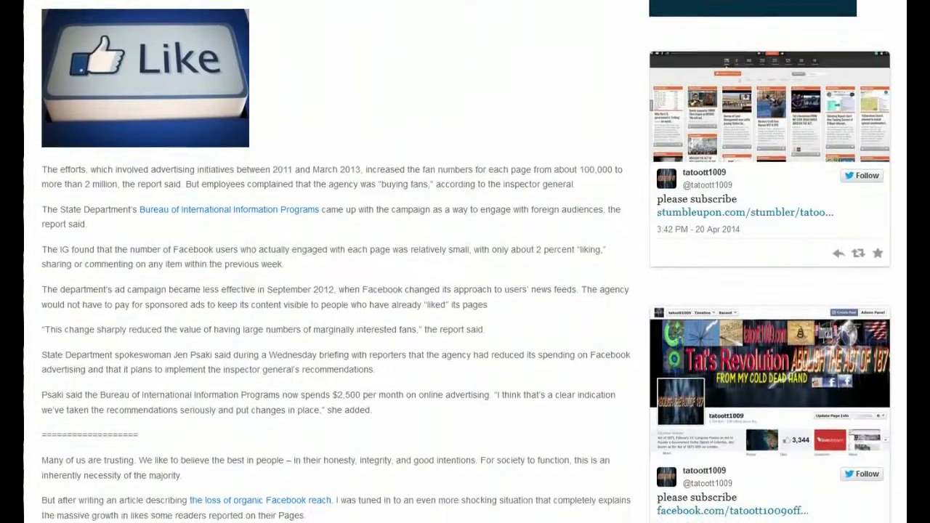
{"action": "scroll", "coordinate": [465, 261], "scroll_direction": "down", "scroll_amount": 4}
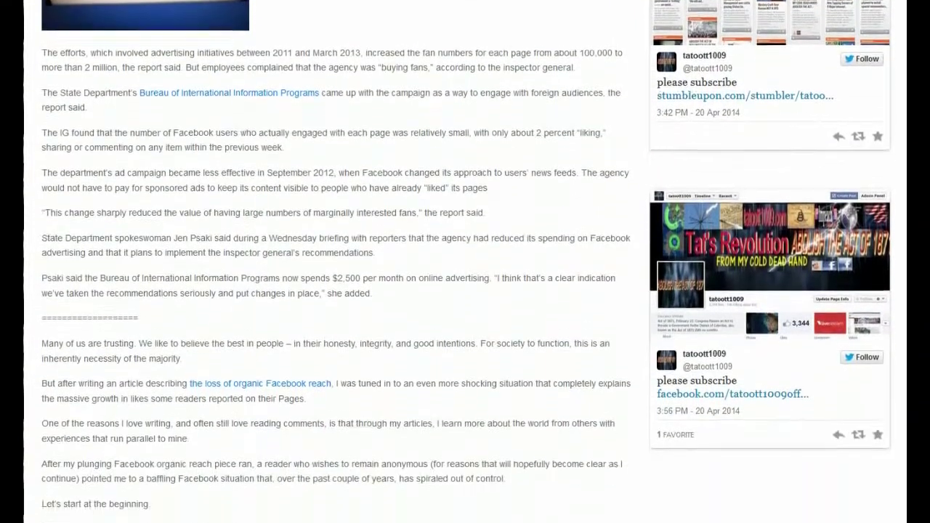
{"action": "scroll", "coordinate": [465, 261], "scroll_direction": "down", "scroll_amount": 4}
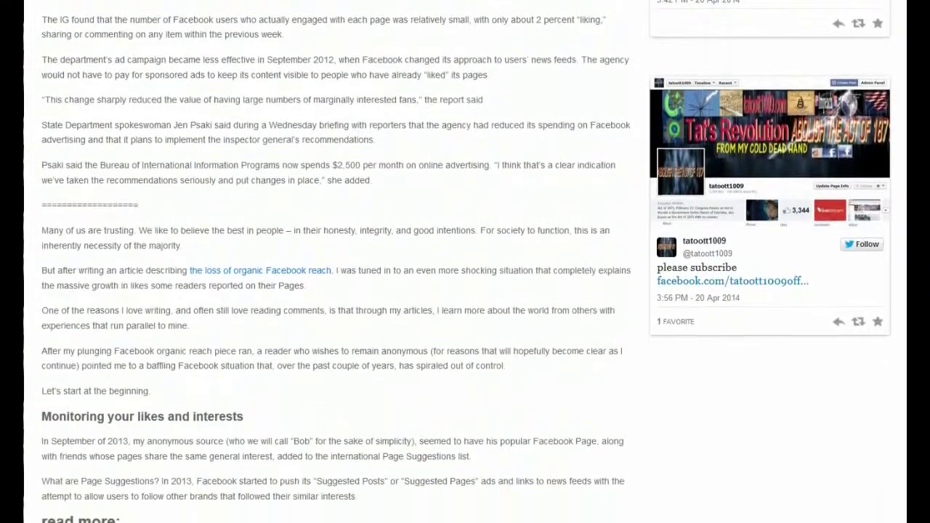
{"action": "scroll", "coordinate": [466, 262], "scroll_direction": "down", "scroll_amount": 4}
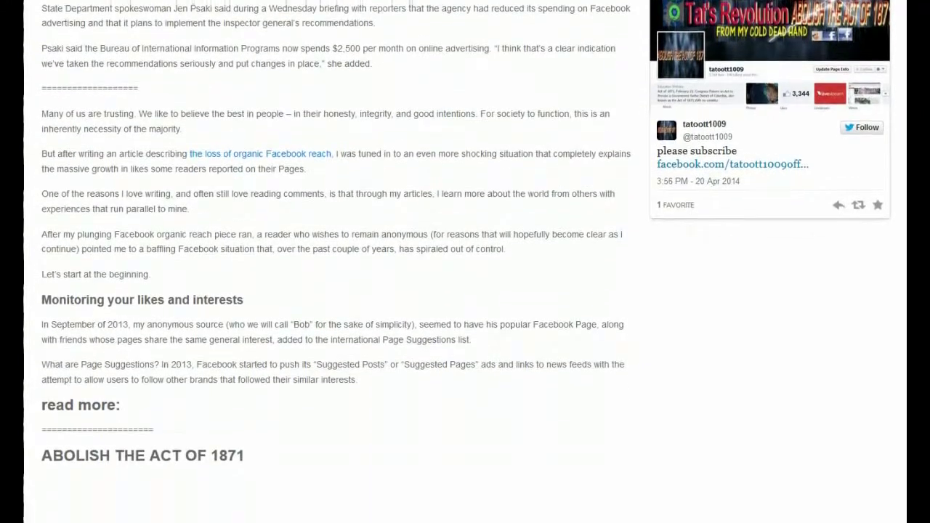
{"action": "scroll", "coordinate": [465, 262], "scroll_direction": "down", "scroll_amount": 4}
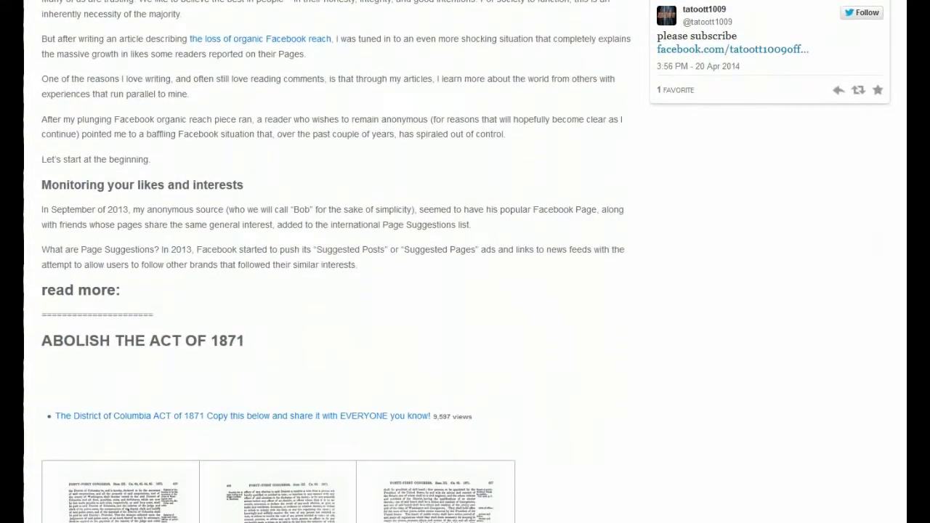